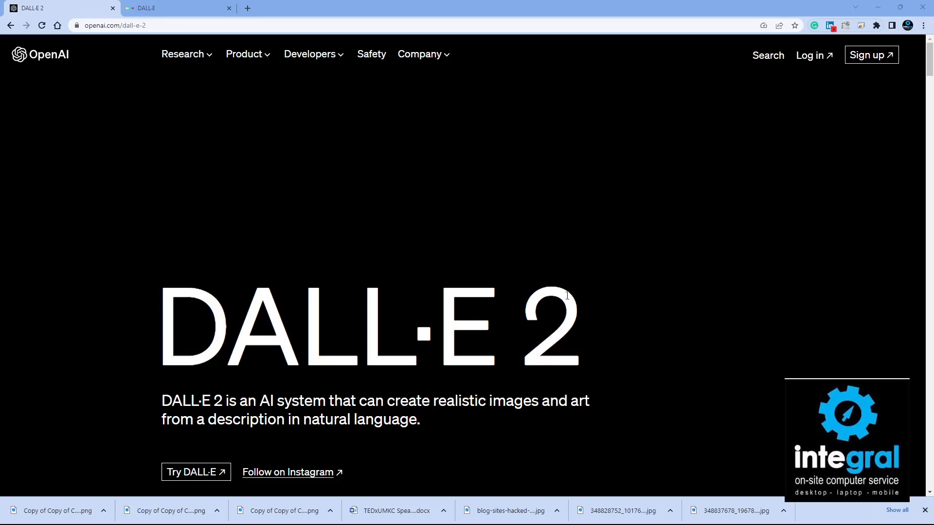
Step: Look over the DALL·E 2 introduction page, including the latest updates and the astronaut example, and launch DALL·E from it
{"action": "scroll", "coordinate": [358, 236], "scroll_direction": "down", "scroll_amount": 7}
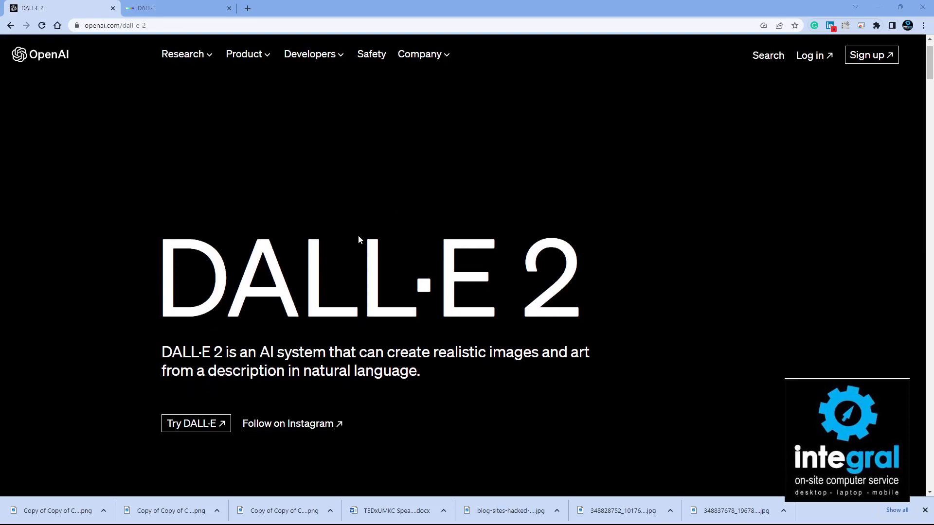
{"action": "scroll", "coordinate": [360, 240], "scroll_direction": "down", "scroll_amount": 7}
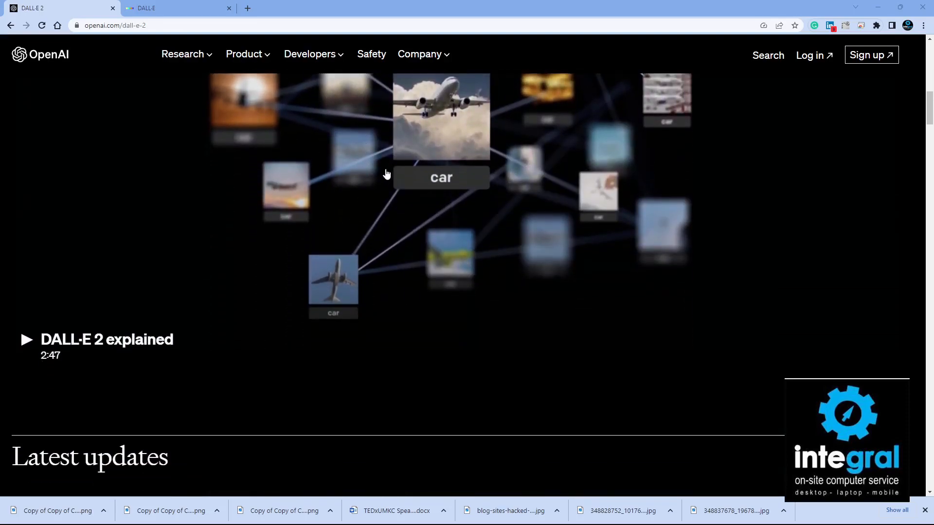
{"action": "scroll", "coordinate": [376, 183], "scroll_direction": "down", "scroll_amount": 6}
{"action": "scroll", "coordinate": [374, 184], "scroll_direction": "down", "scroll_amount": 8}
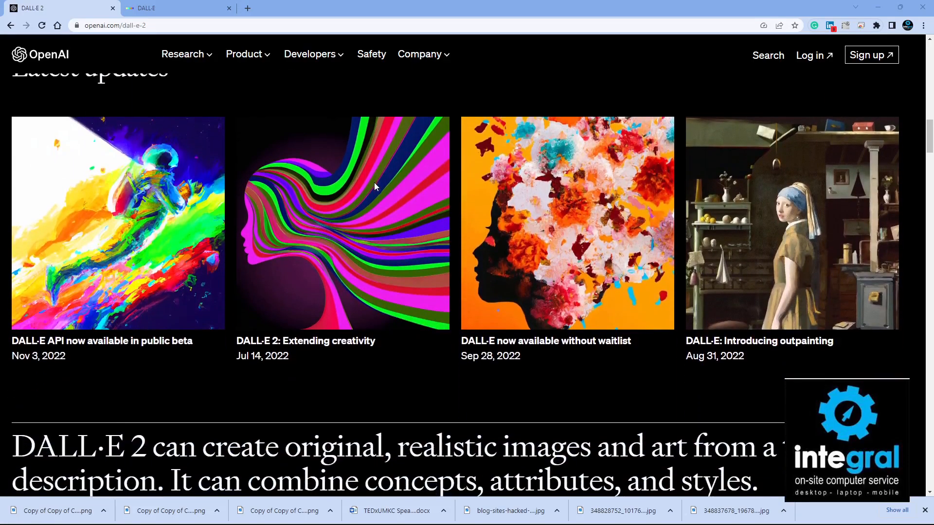
{"action": "scroll", "coordinate": [374, 189], "scroll_direction": "down", "scroll_amount": 5}
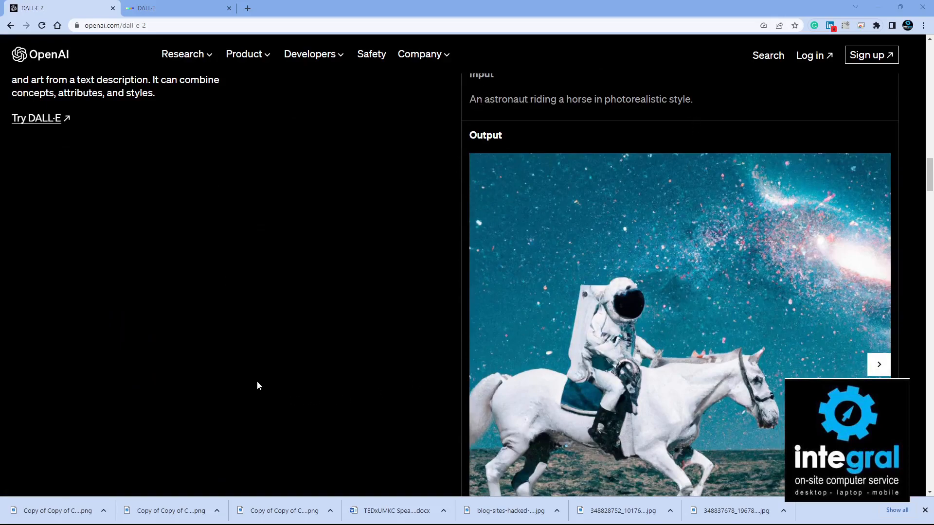
{"action": "scroll", "coordinate": [258, 384], "scroll_direction": "up", "scroll_amount": 15}
{"action": "scroll", "coordinate": [259, 385], "scroll_direction": "up", "scroll_amount": 10}
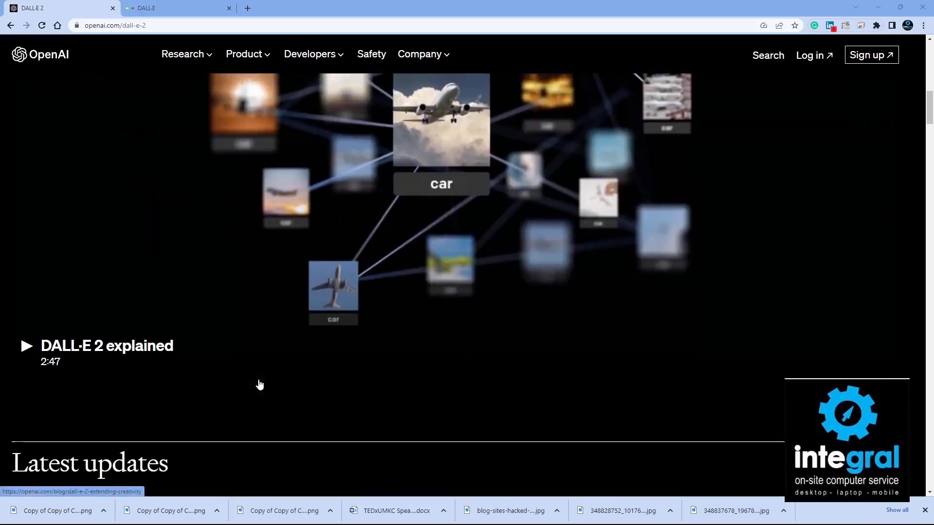
{"action": "left_click", "coordinate": [204, 375]}
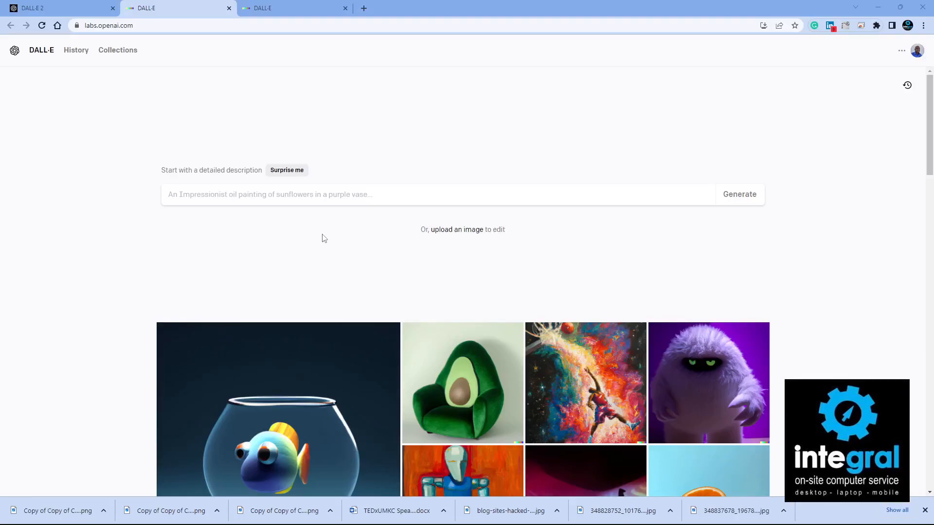
Step: Fill the description with a random surprise prompt and generate images from it
{"action": "left_click", "coordinate": [287, 171]}
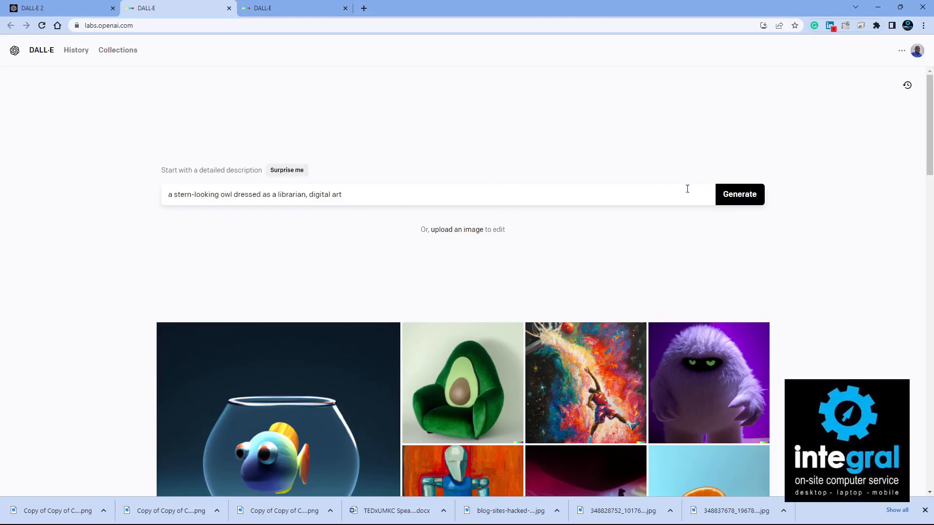
{"action": "left_click", "coordinate": [739, 195]}
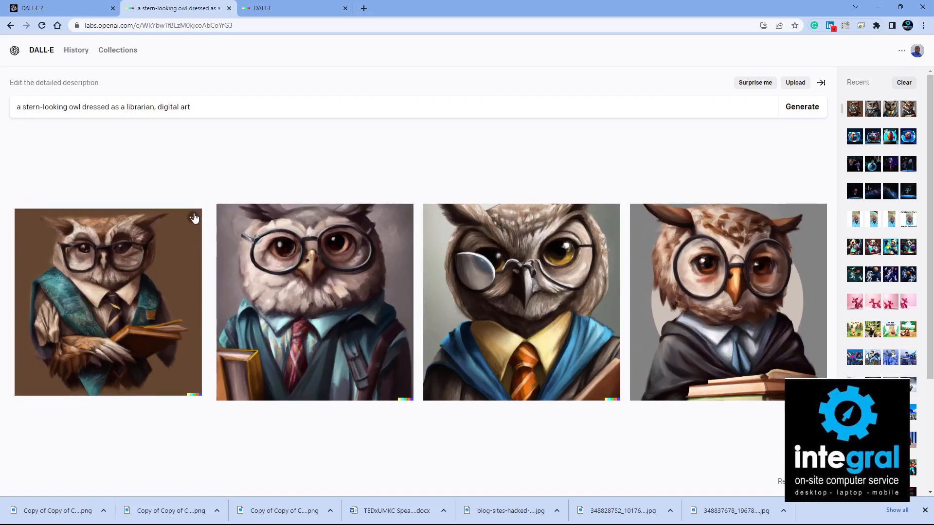
Step: Open the first owl image for editing and erase an irregular strip along its right edge
{"action": "left_click", "coordinate": [192, 219]}
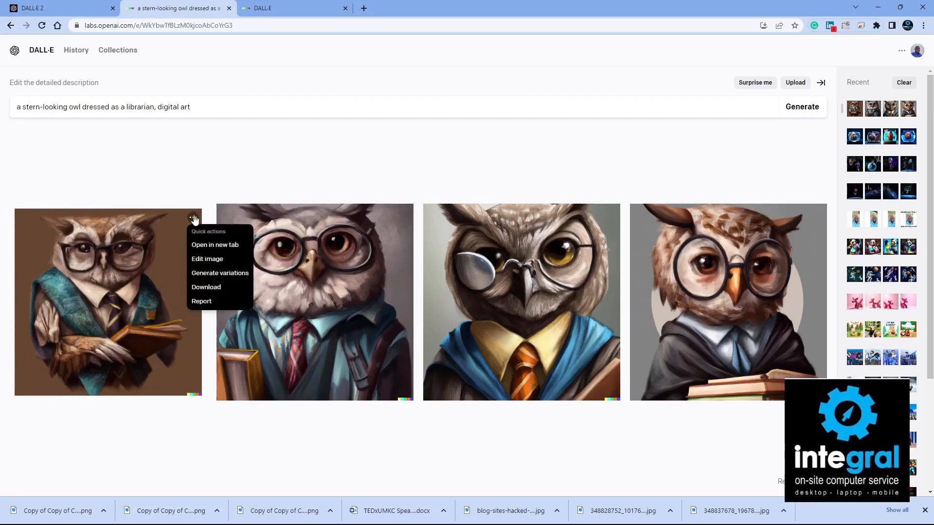
{"action": "left_click", "coordinate": [238, 176]}
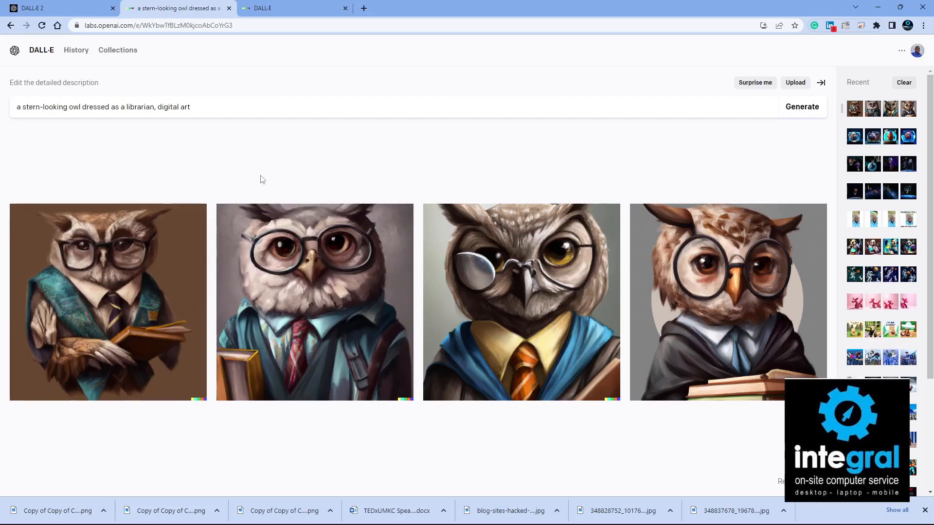
{"action": "left_click", "coordinate": [193, 218]}
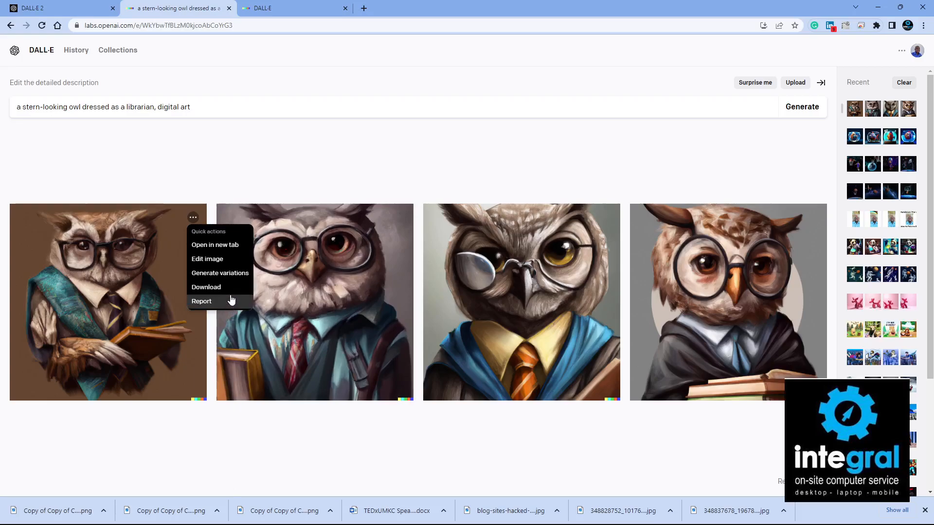
{"action": "left_click", "coordinate": [229, 267]}
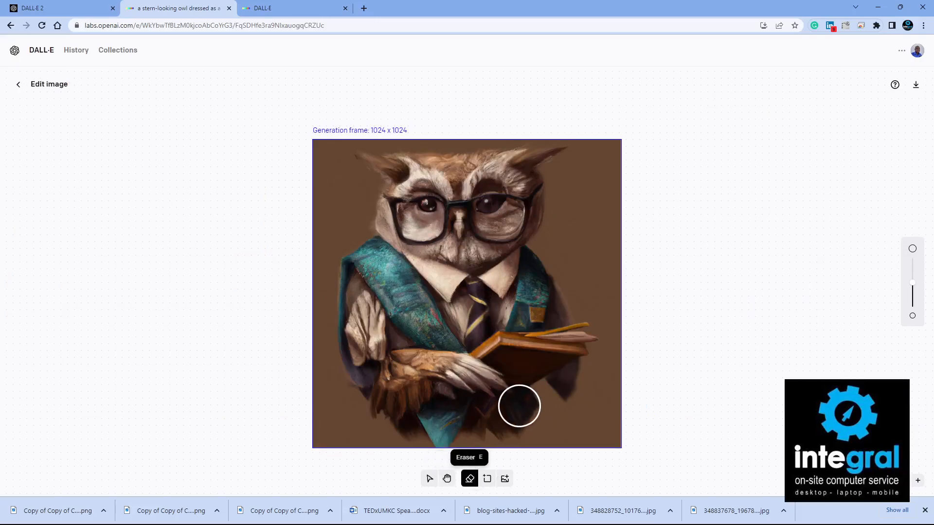
{"action": "mouse_move", "coordinate": [563, 421]}
{"action": "left_mouse_down"}
{"action": "mouse_move", "coordinate": [595, 391]}
{"action": "mouse_move", "coordinate": [580, 384]}
{"action": "mouse_move", "coordinate": [569, 394]}
{"action": "mouse_move", "coordinate": [577, 412]}
{"action": "mouse_move", "coordinate": [590, 428]}
{"action": "mouse_move", "coordinate": [614, 433]}
{"action": "mouse_move", "coordinate": [564, 438]}
{"action": "mouse_move", "coordinate": [598, 413]}
{"action": "mouse_move", "coordinate": [615, 257]}
{"action": "mouse_move", "coordinate": [606, 144]}
{"action": "left_mouse_up"}
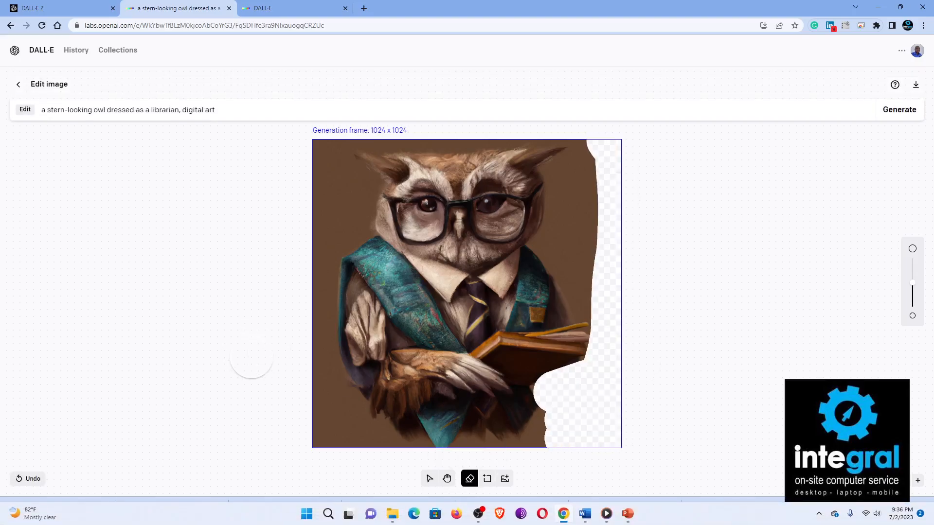
Step: Leave the image editor, discarding the erasure, and generate variations of the owl image
{"action": "left_click", "coordinate": [20, 86]}
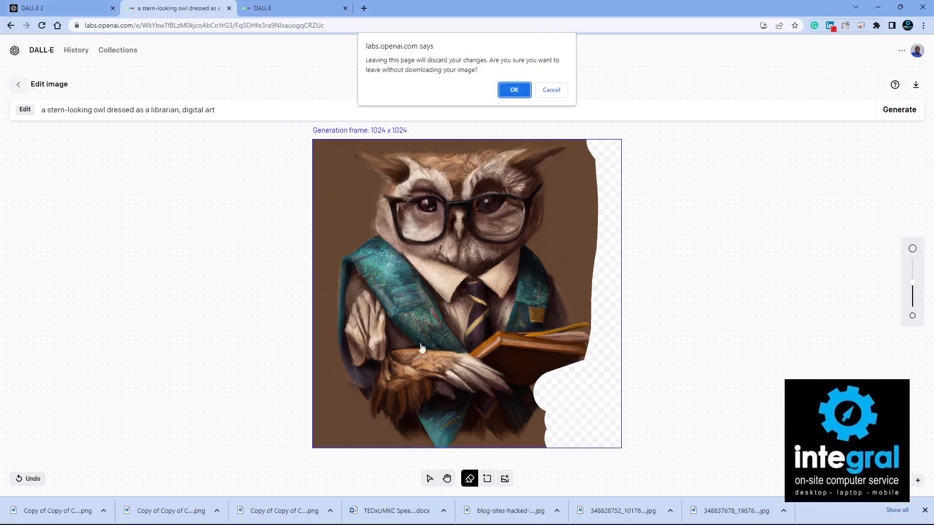
{"action": "left_click", "coordinate": [513, 91]}
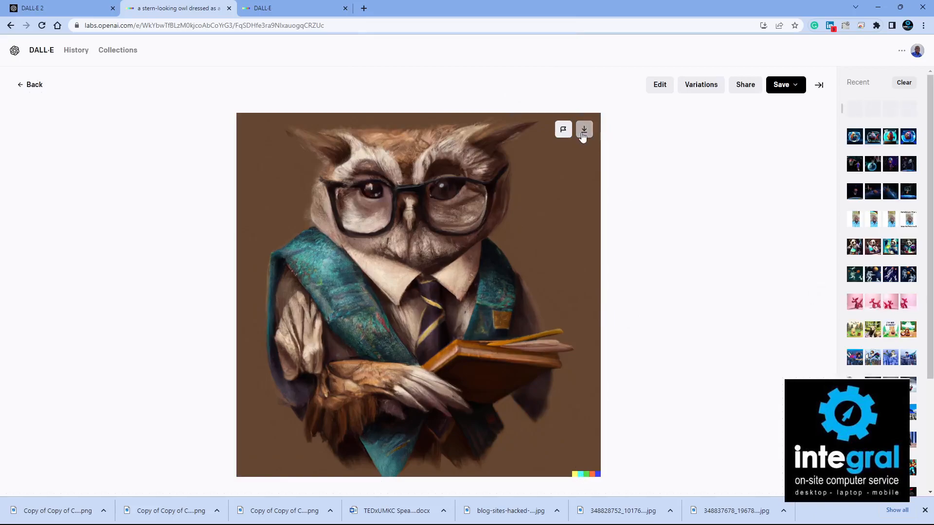
{"action": "left_click", "coordinate": [708, 93]}
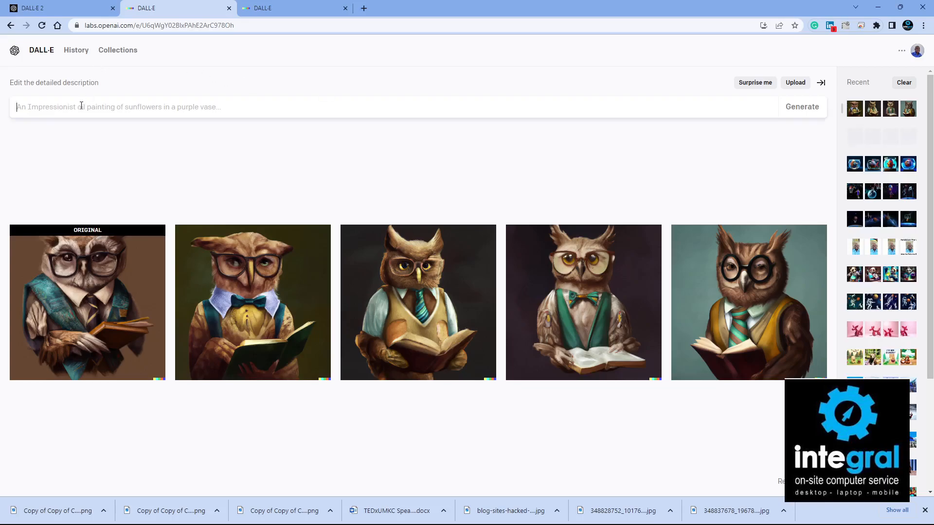
Step: Return to the DALL·E start page and fill the description with another random surprise prompt
{"action": "left_click", "coordinate": [36, 50]}
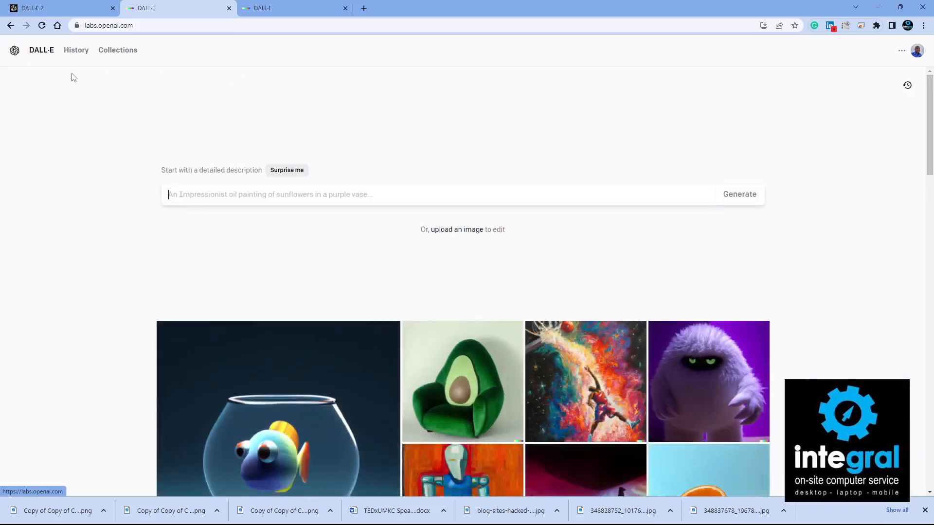
{"action": "left_click", "coordinate": [287, 170]}
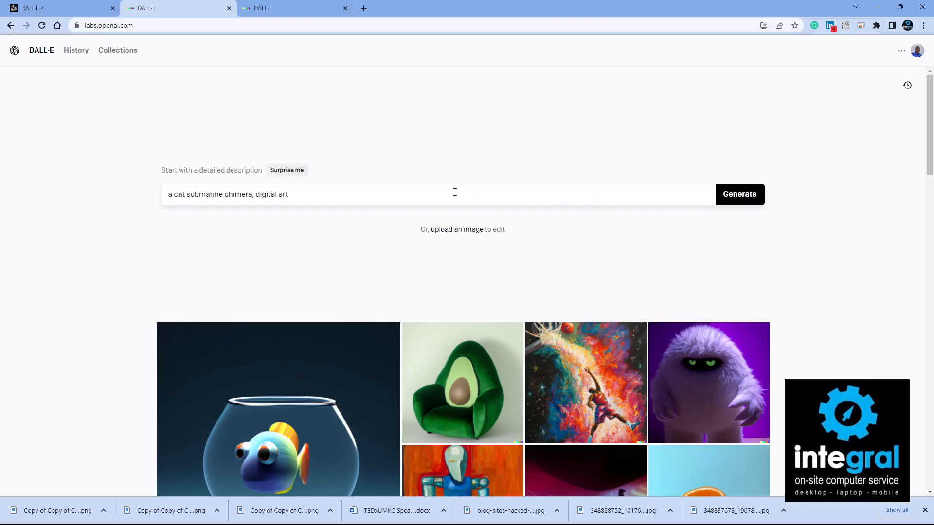
Step: Replace the description with "A 3d picture of batman fighting the joker in gotham in the rain on a rooftop" and generate the images
{"action": "left_click_drag", "start_coordinate": [438, 191], "coordinate": [27, 188]}
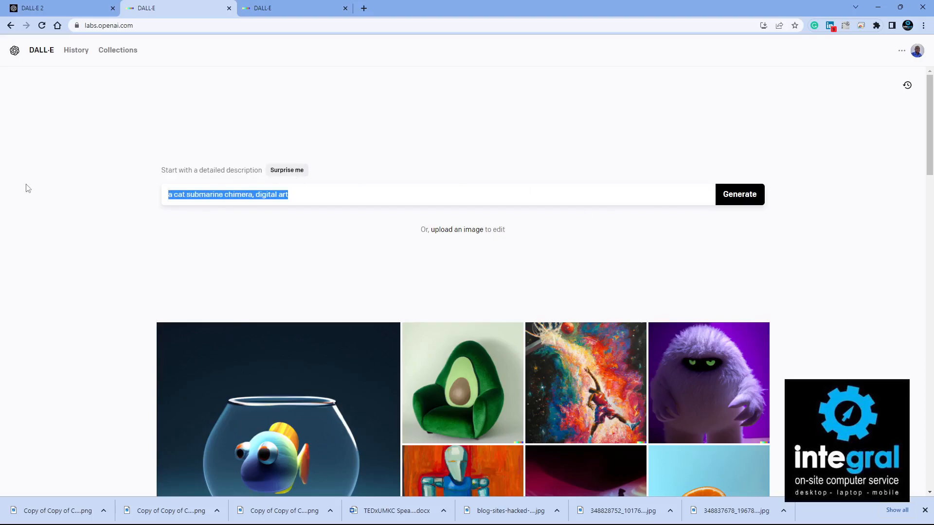
{"action": "type", "text": "A"}
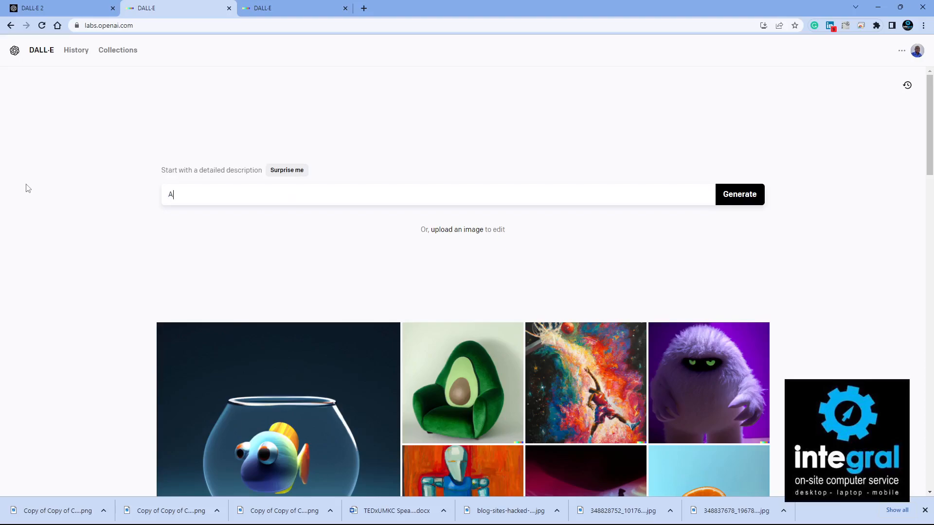
{"action": "type", "text": " picut"}
{"action": "type", "text": "cture of"}
{"action": "type", "text": " batman"}
{"action": "type", "text": " fighting the "}
{"action": "type", "text": "joker in "}
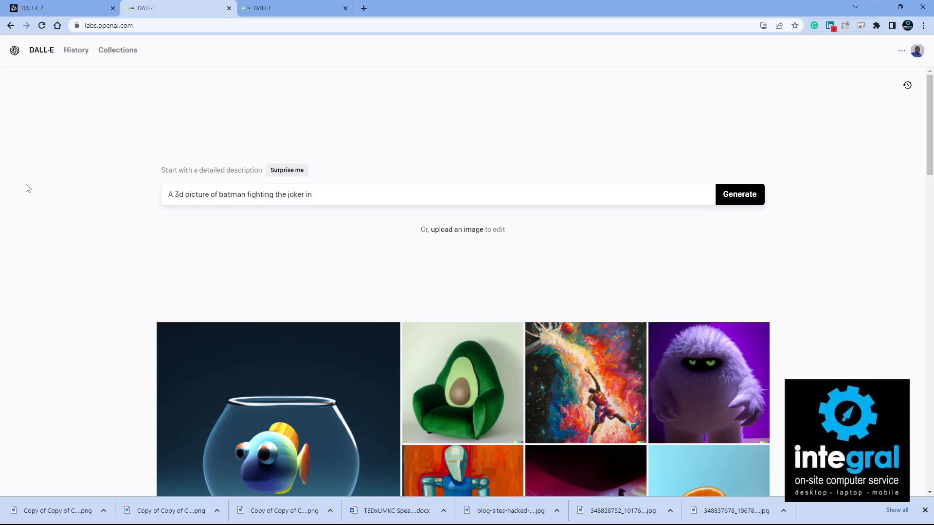
{"action": "type", "text": "gotham c"}
{"action": "key", "text": "BackSpace"}
{"action": "key", "text": "BackSpace"}
{"action": "key", "text": "BackSpace"}
{"action": "type", "text": "am"}
{"action": "key", "text": "BackSpace"}
{"action": "key", "text": "BackSpace"}
{"action": "type", "text": "am in the rain on a rooftop"}
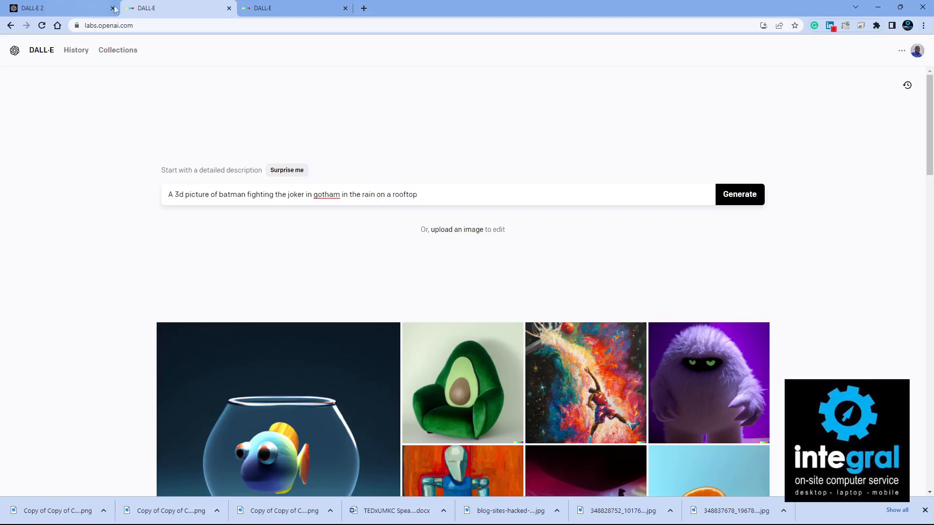
{"action": "left_click", "coordinate": [744, 200]}
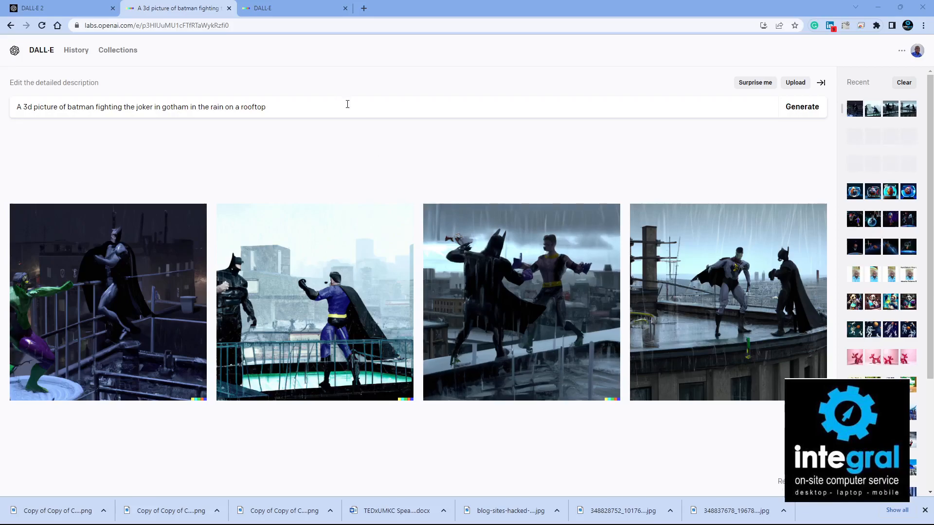
Step: Capitalize "Gotham" using the spelling suggestion, append "at night" to the prompt, and generate a new set of images
{"action": "left_click", "coordinate": [321, 112]}
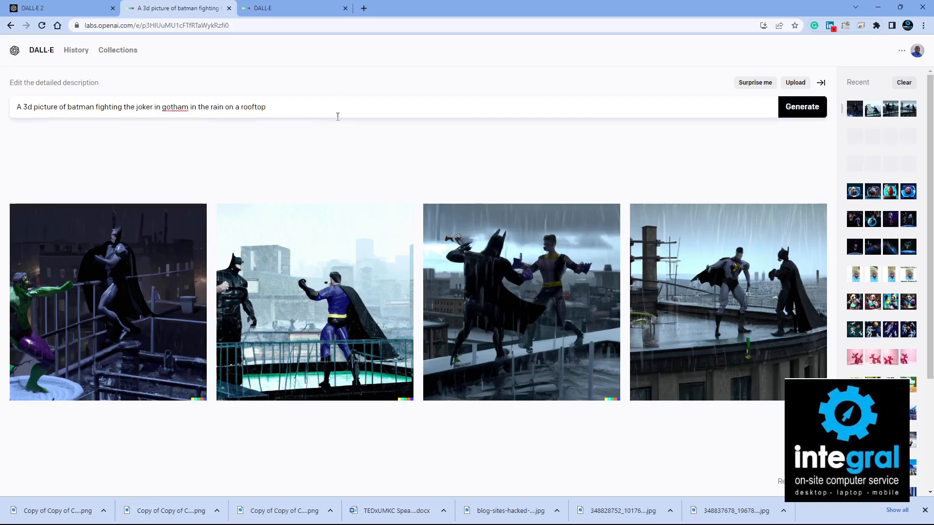
{"action": "right_click", "coordinate": [179, 106]}
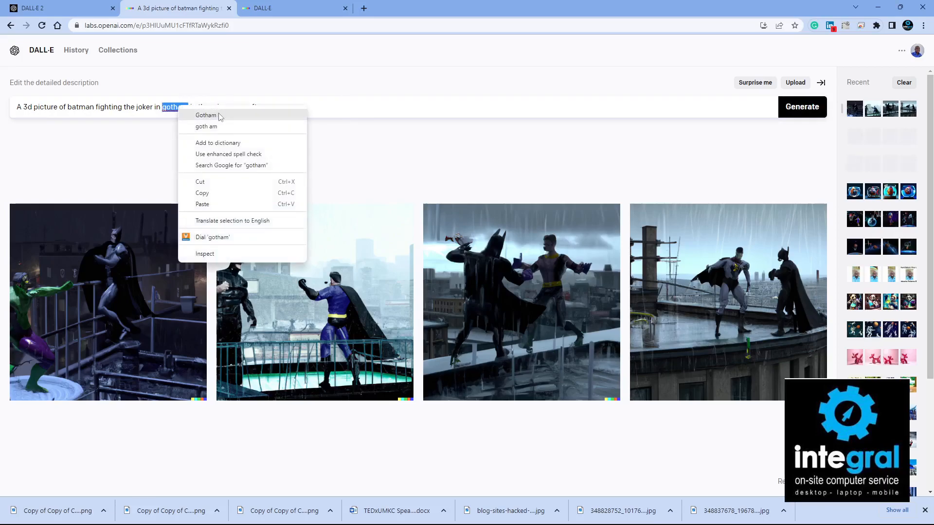
{"action": "left_click", "coordinate": [305, 115]}
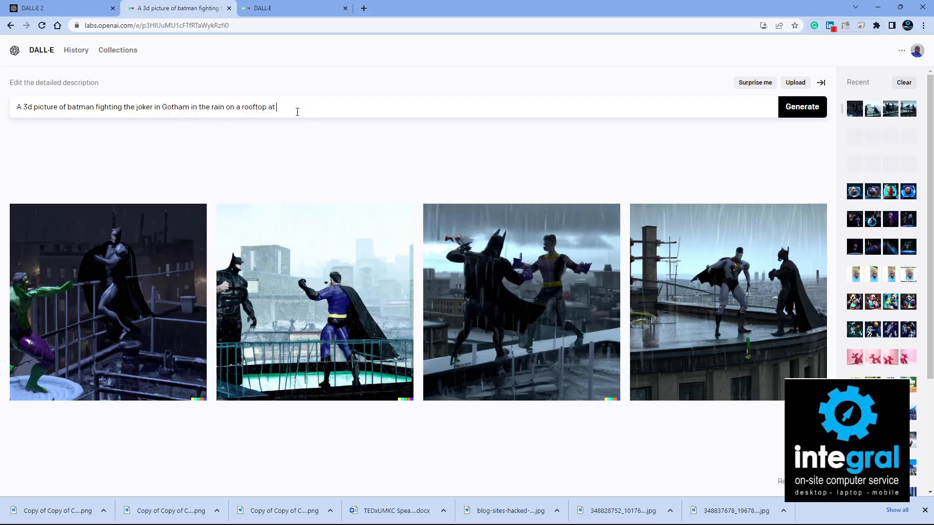
{"action": "type", "text": "night"}
{"action": "left_click", "coordinate": [801, 112]}
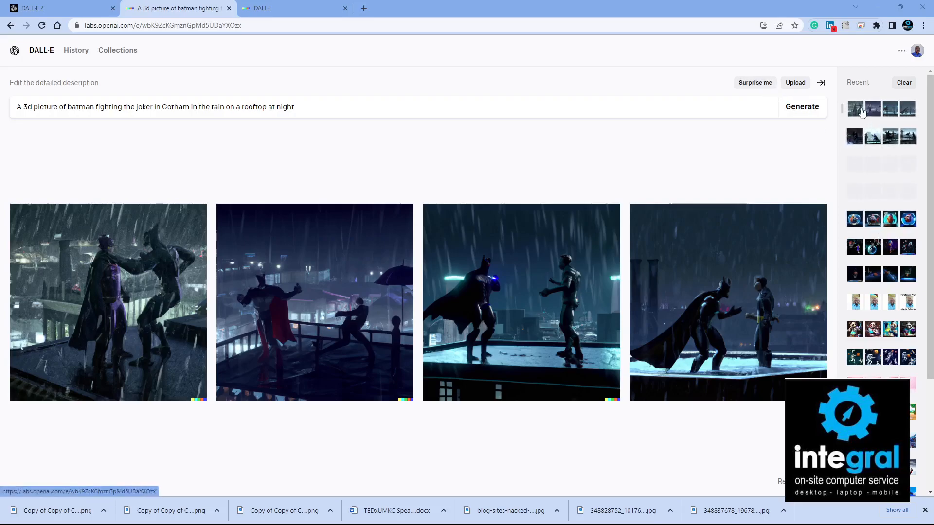
Step: Browse earlier generations in the recent history, including the tropical fish, business woman, caped hero, hooded figure, Napoleon and alien bike sets
{"action": "scroll", "coordinate": [870, 112], "scroll_direction": "down", "scroll_amount": 3}
{"action": "scroll", "coordinate": [870, 190], "scroll_direction": "down", "scroll_amount": 2}
{"action": "left_click", "coordinate": [867, 203]}
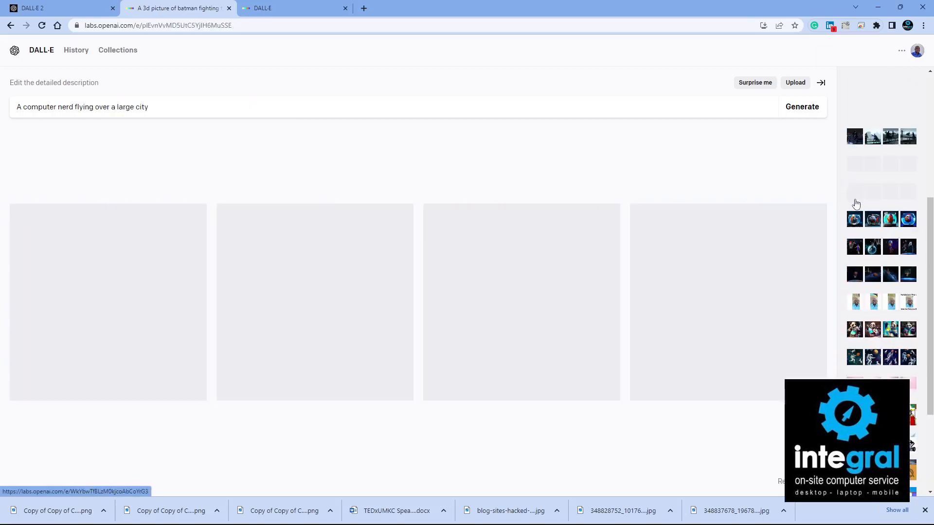
{"action": "left_click", "coordinate": [874, 220]}
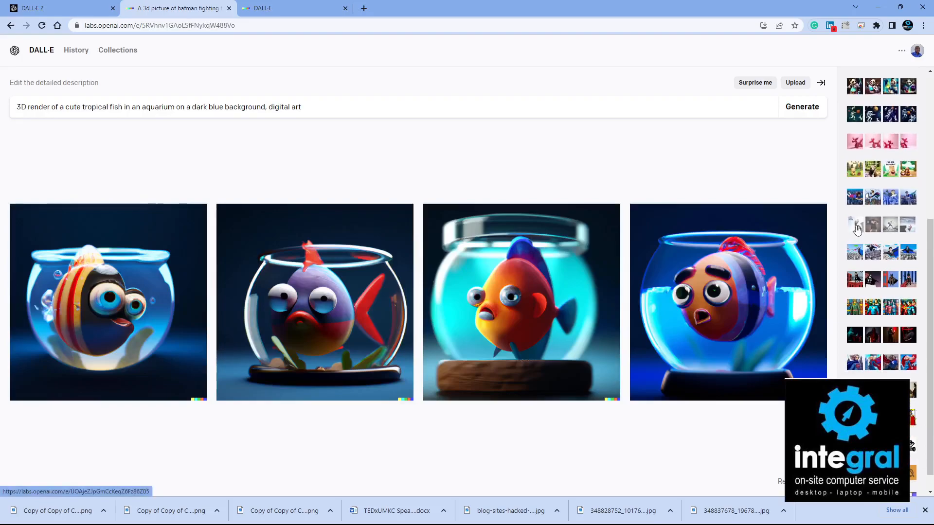
{"action": "left_click", "coordinate": [873, 224]}
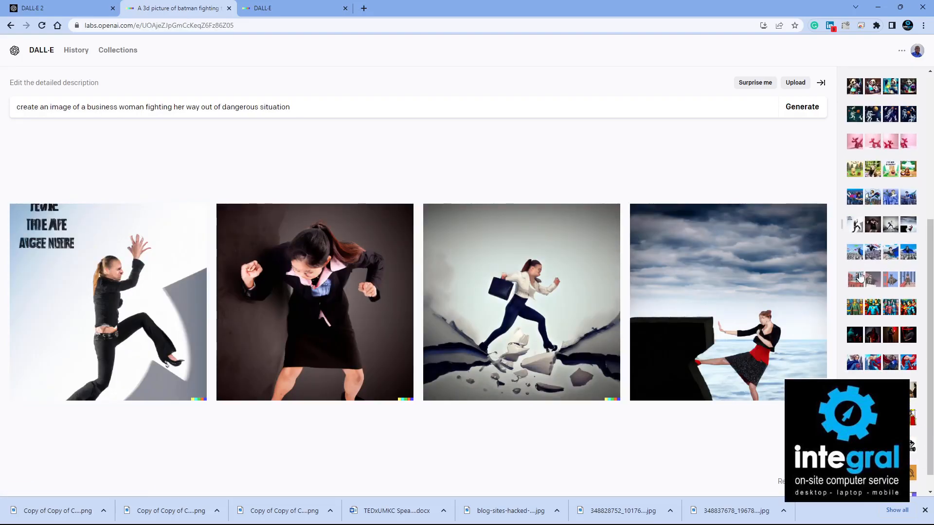
{"action": "left_click", "coordinate": [860, 279]}
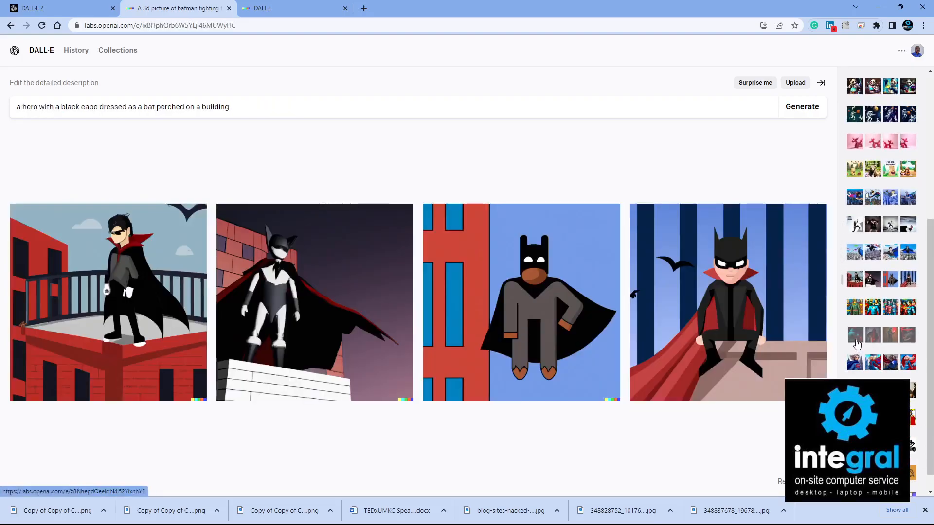
{"action": "left_click", "coordinate": [856, 344]}
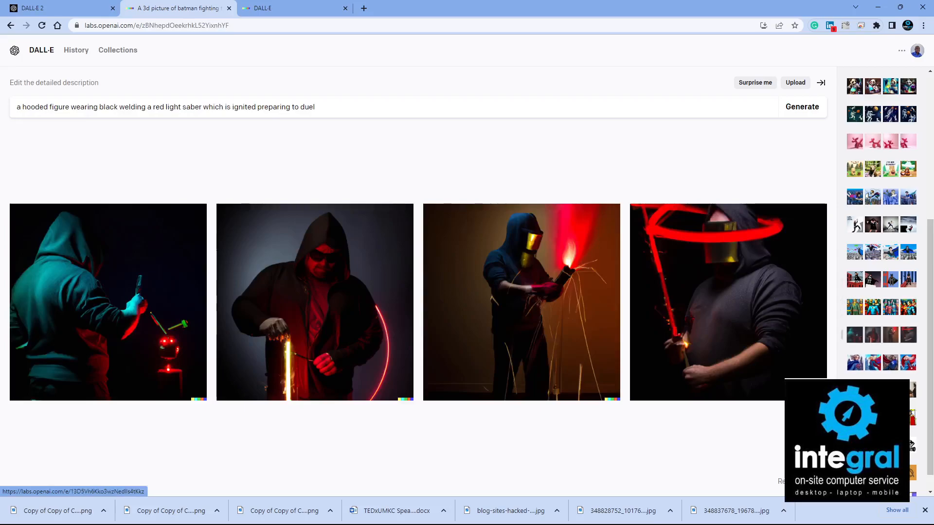
{"action": "left_click", "coordinate": [855, 367]}
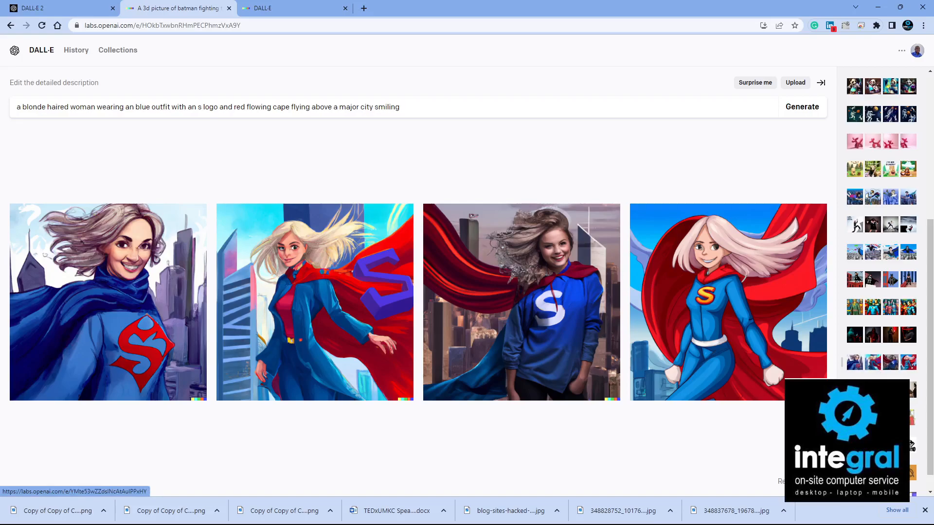
{"action": "left_click", "coordinate": [908, 389]}
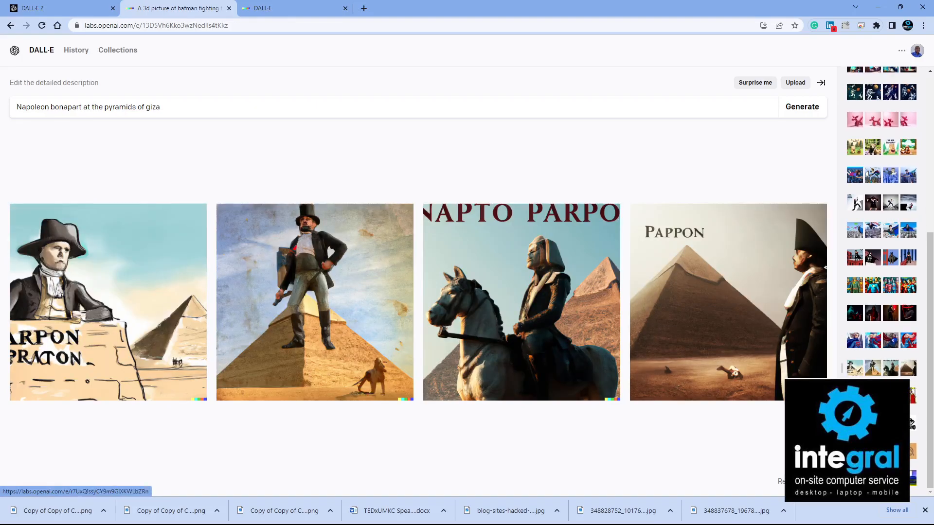
{"action": "left_click", "coordinate": [909, 423]}
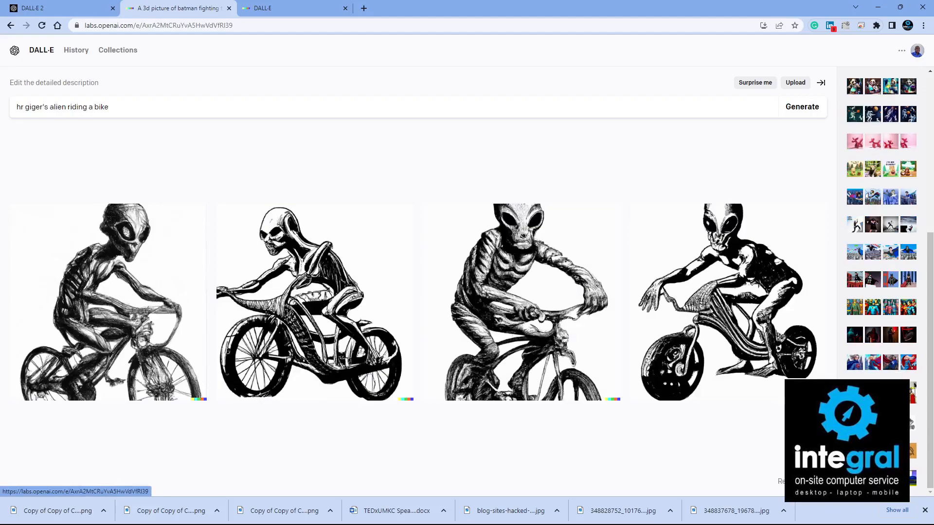